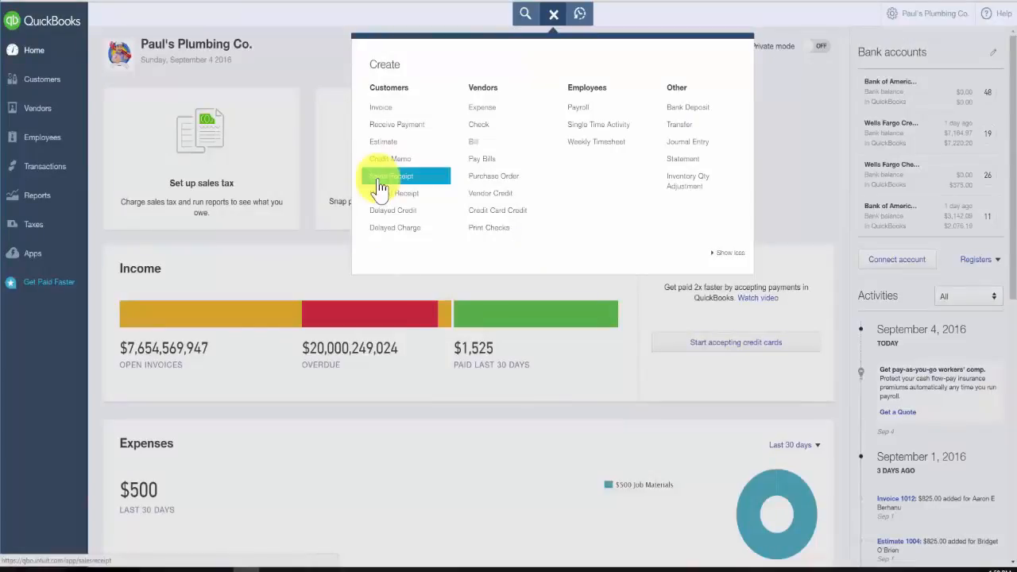
Create a new sales receipt for the existing customer at InnoVate LLC.
click(405, 175)
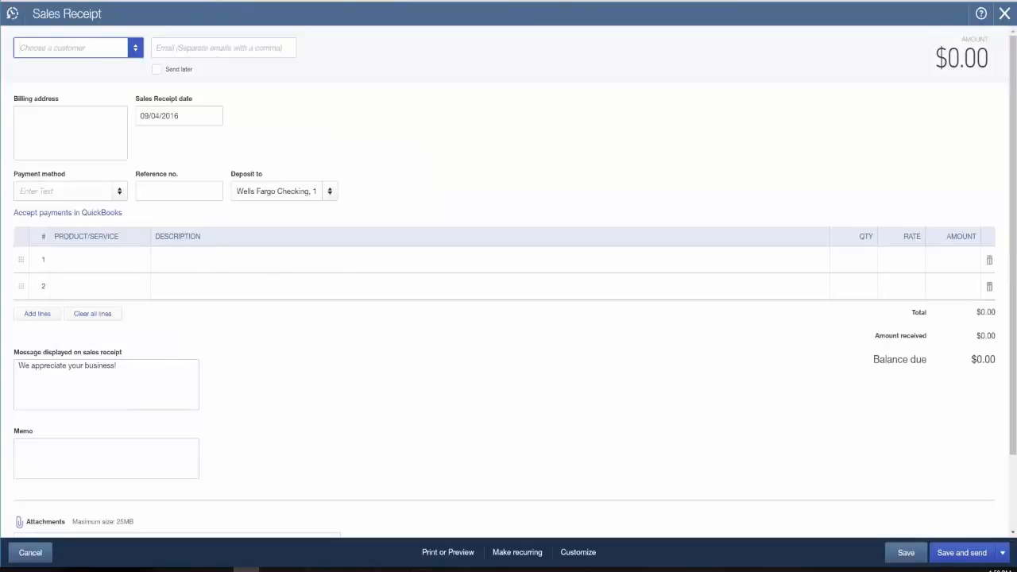
click(136, 54)
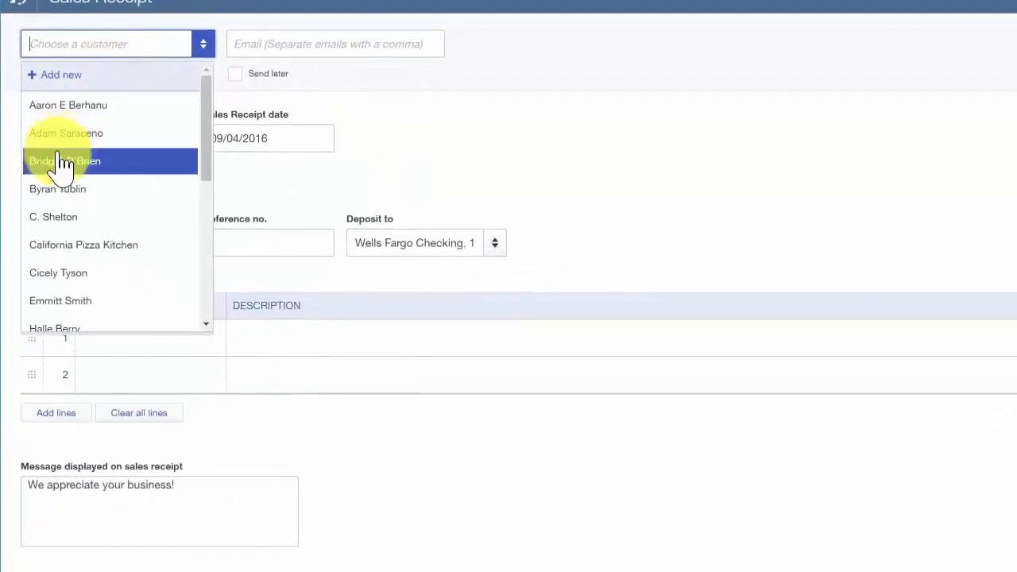
click(66, 133)
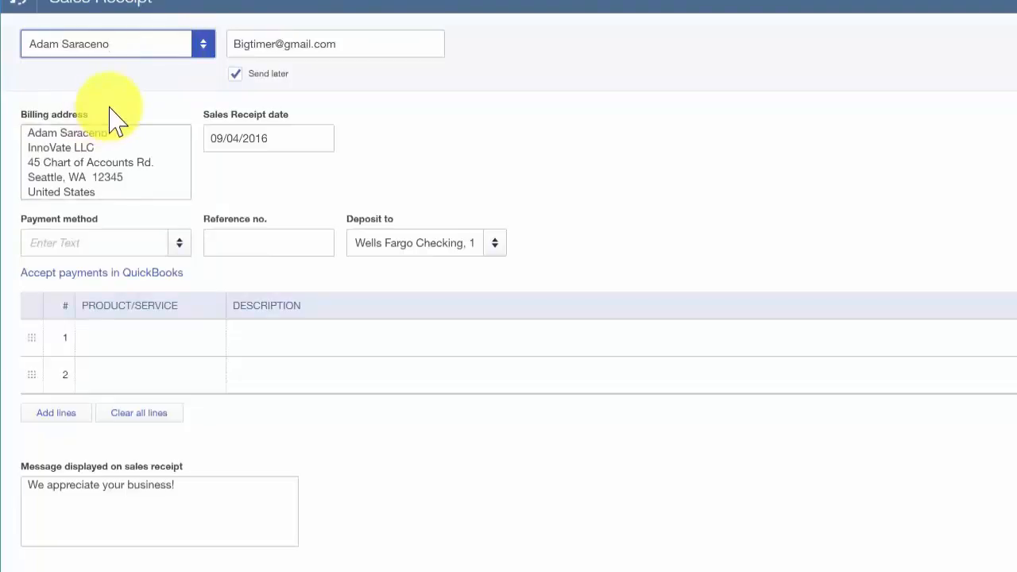
Review the customer list's option for adding a new customer and the receipt's email and billing address.
click(183, 47)
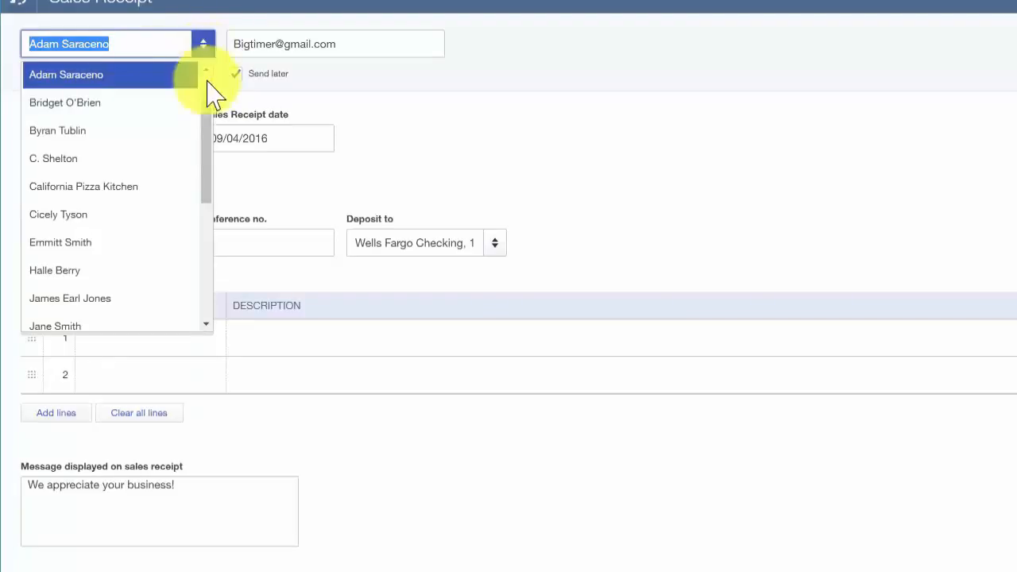
scroll(210, 114, up, 2)
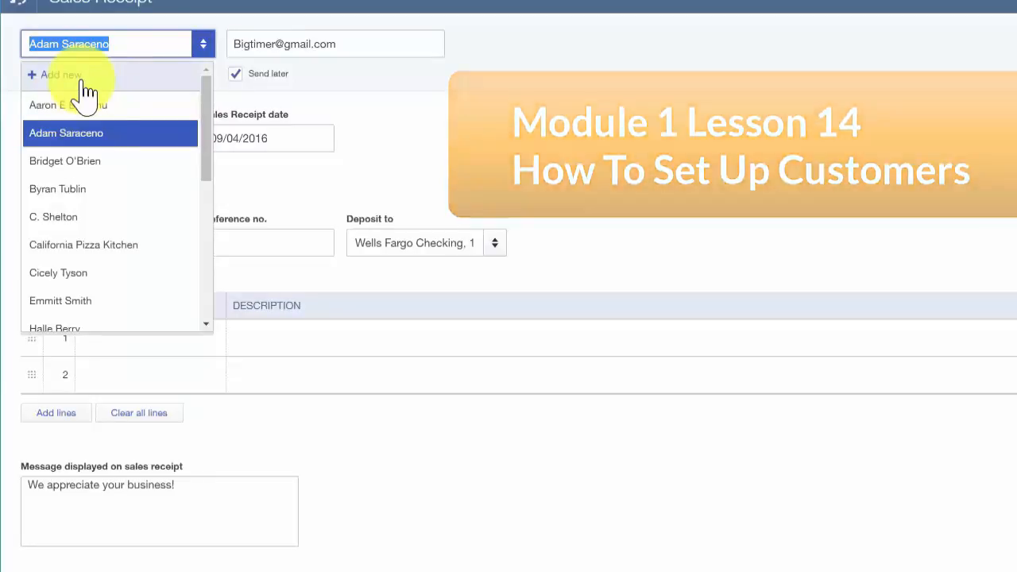
key(Tab)
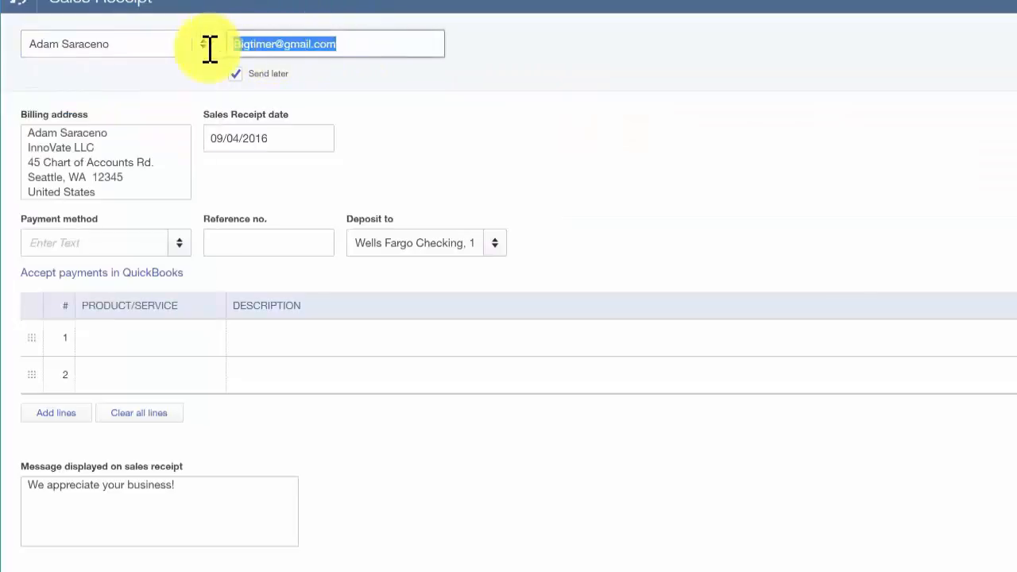
click(371, 44)
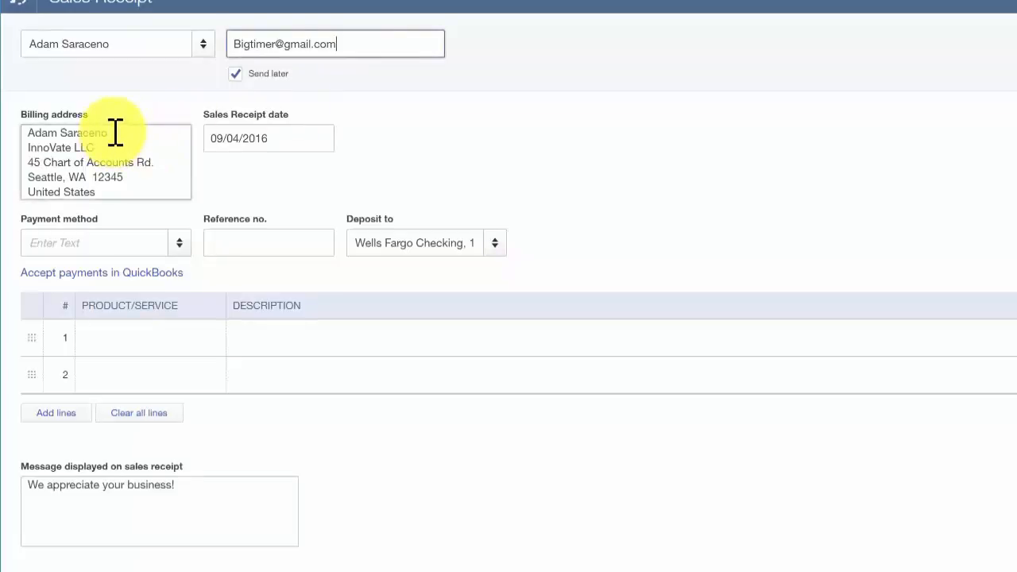
drag(112, 188, 6, 115)
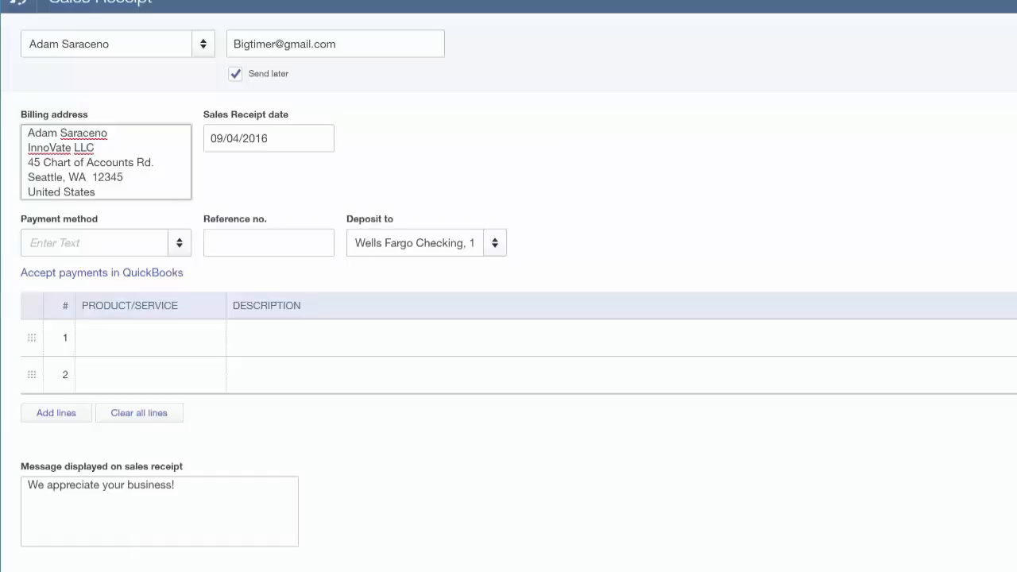
Set the sales receipt date to today's date, 09/04/2016.
click(291, 143)
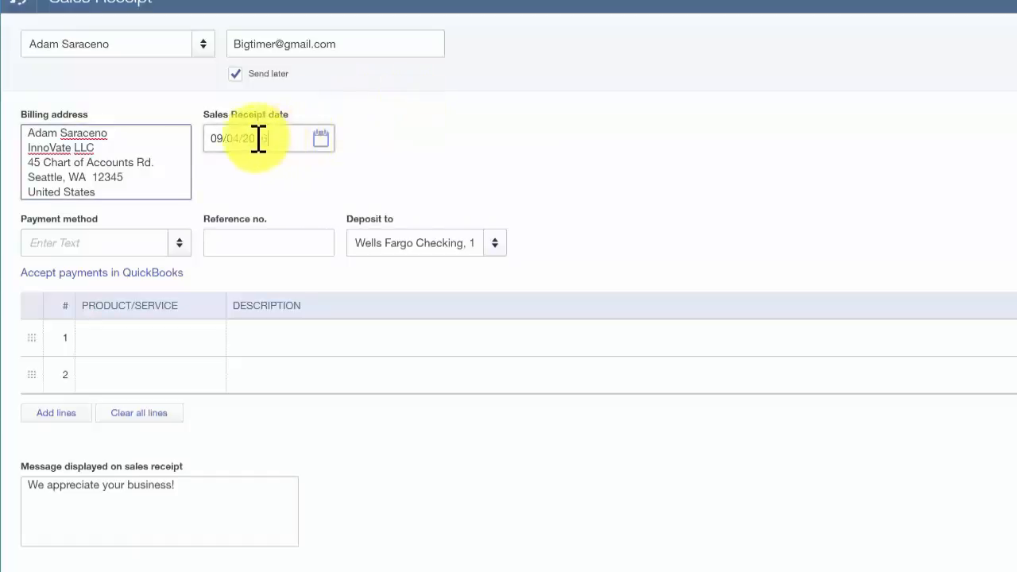
drag(258, 139, 195, 140)
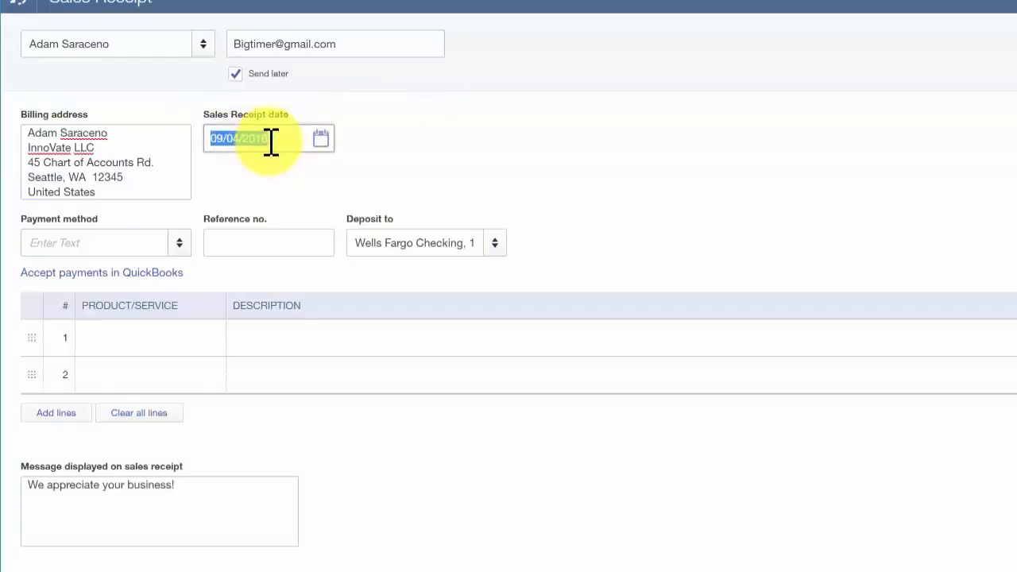
key(t)
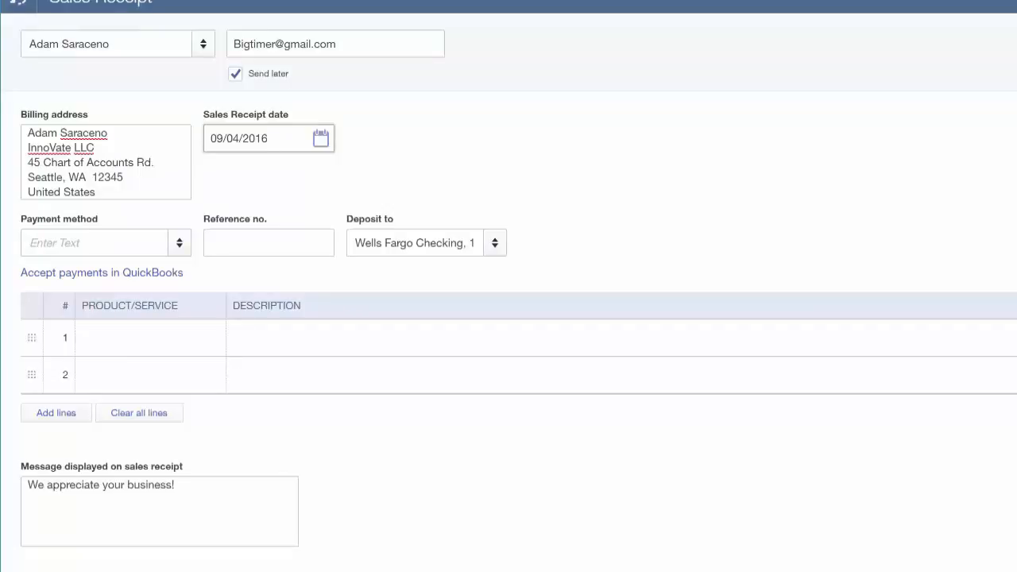
Record the payment as a Check with reference number 1234, deposited to the Bank of America checking account.
click(177, 248)
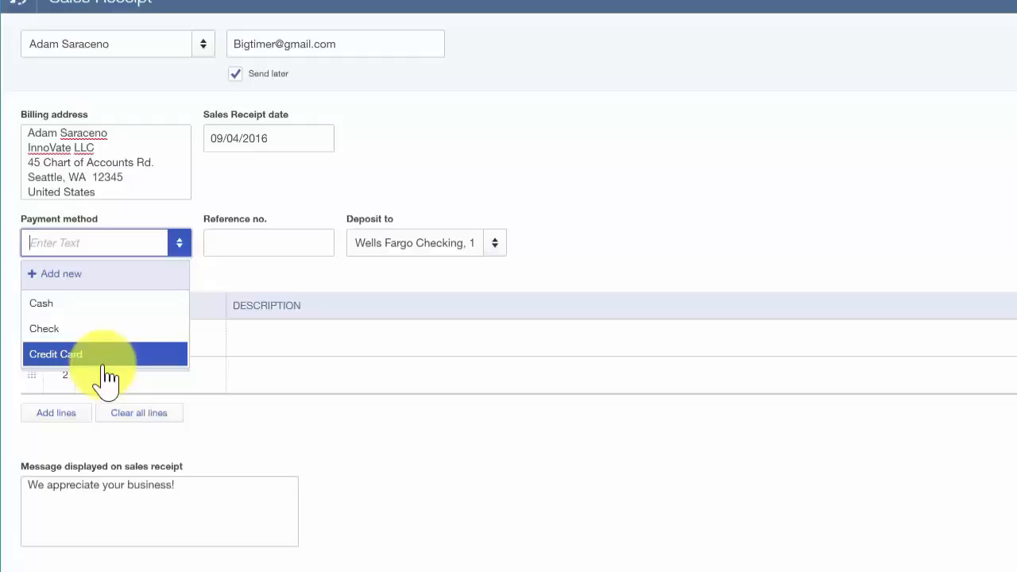
click(46, 329)
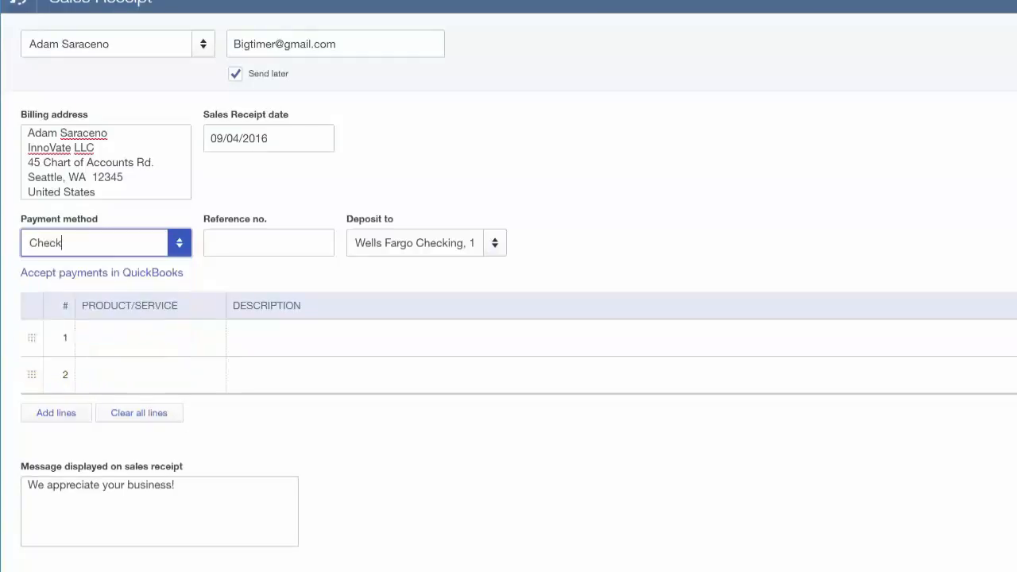
click(243, 240)
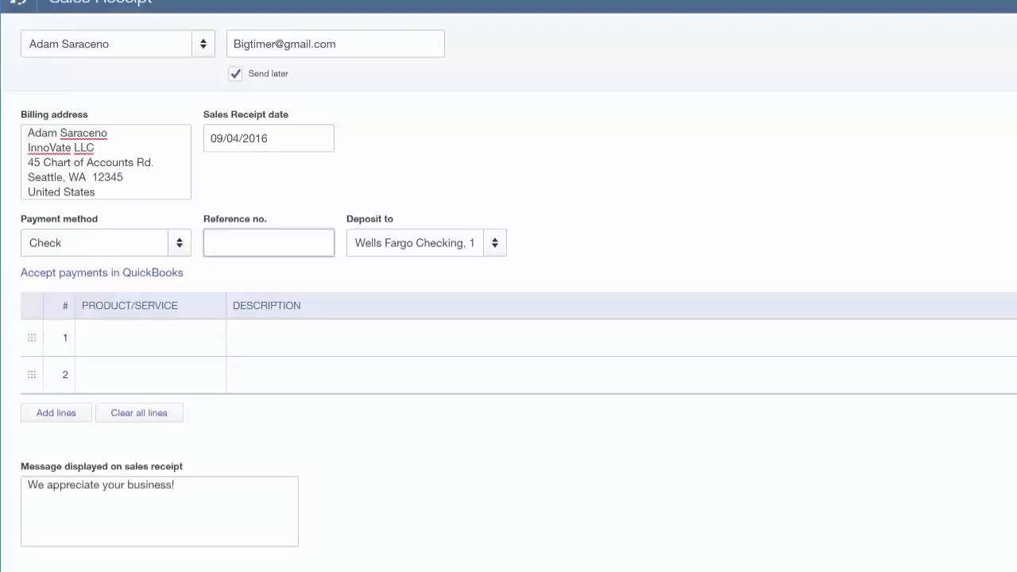
text(1234)
click(493, 243)
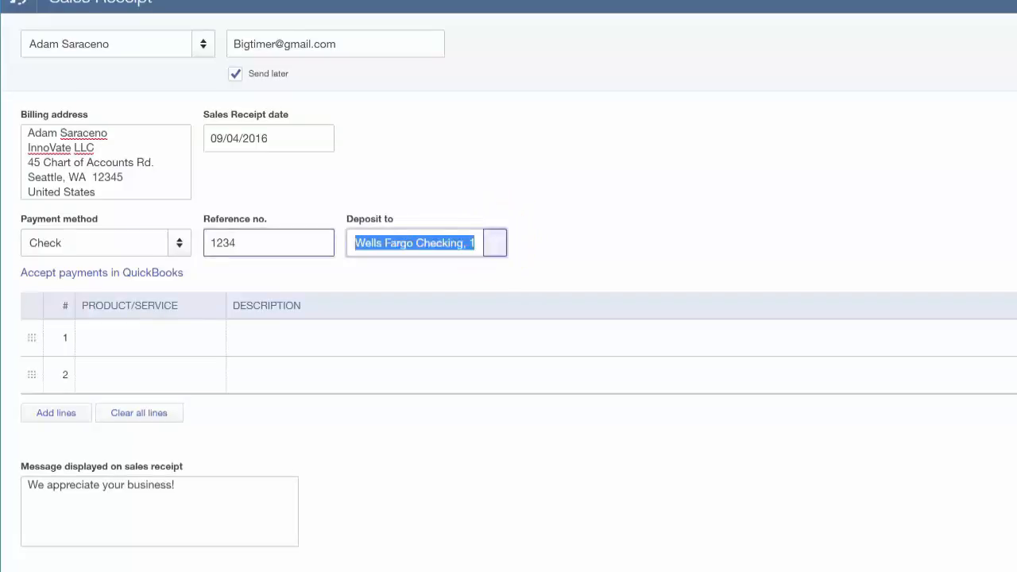
click(471, 305)
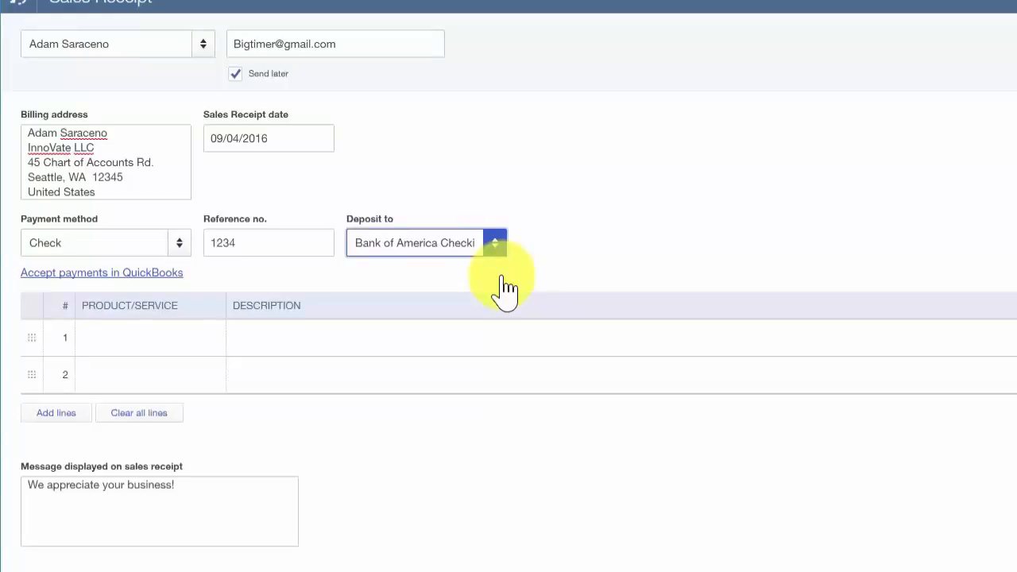
Set the product/service on the receipt's first line to Installation.
click(139, 350)
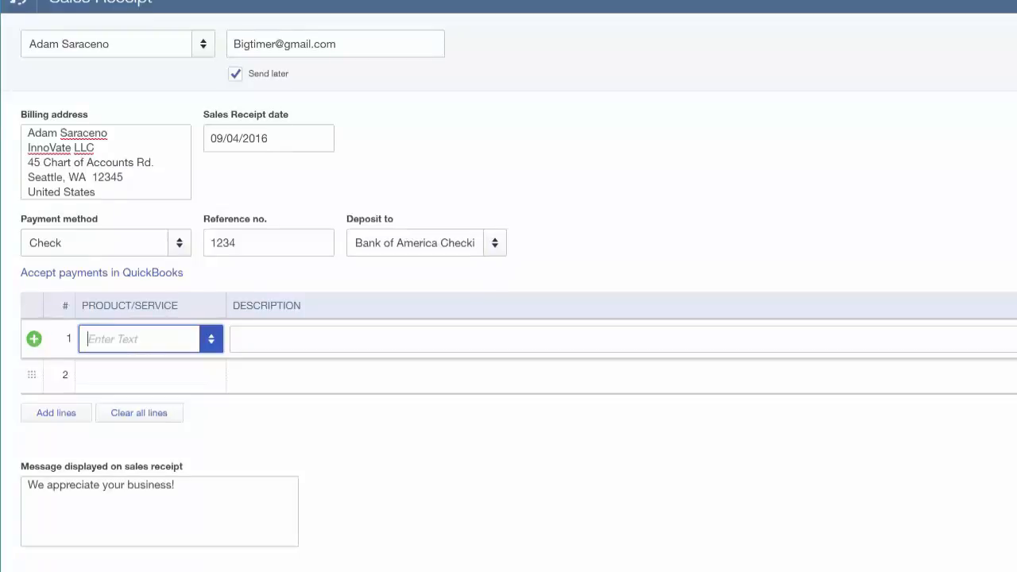
click(213, 342)
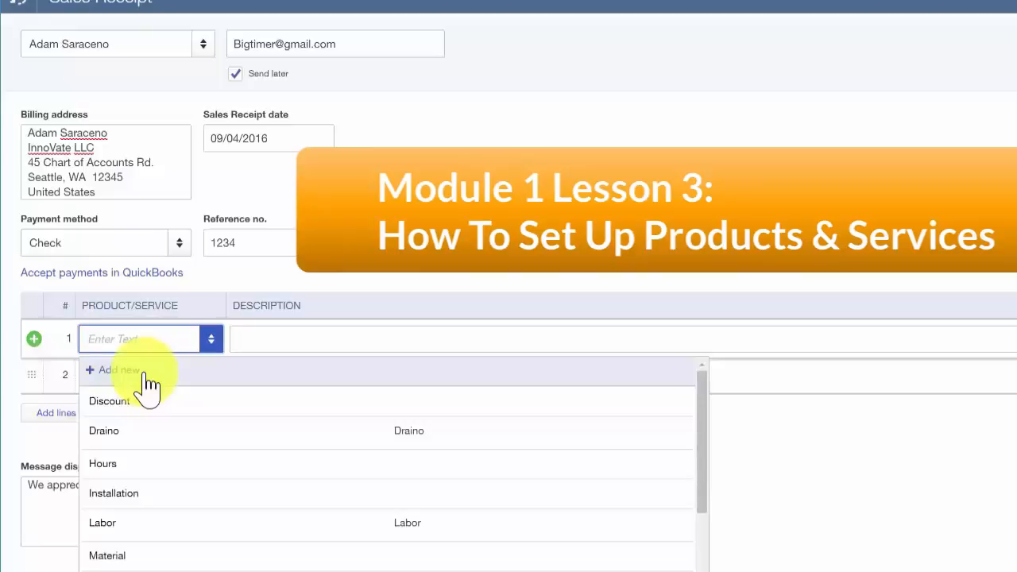
text(Installation)
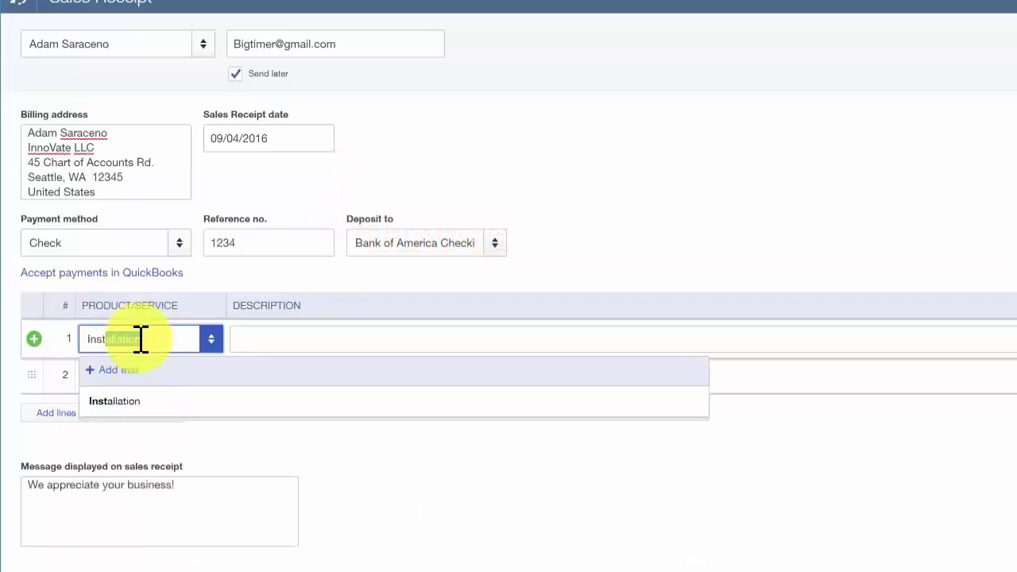
key(Tab)
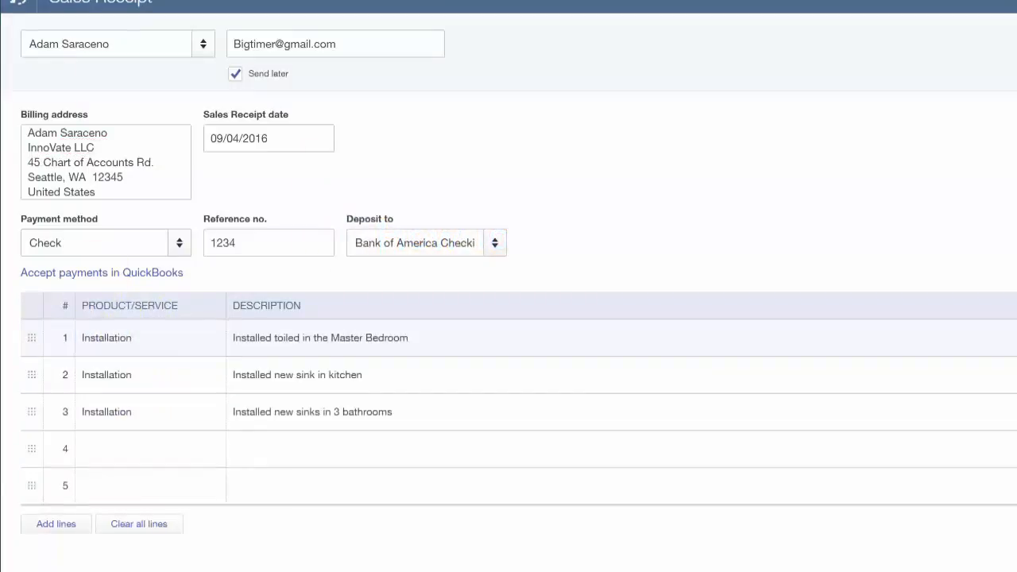
Review the product/service and the description text on the receipt's first line.
click(213, 347)
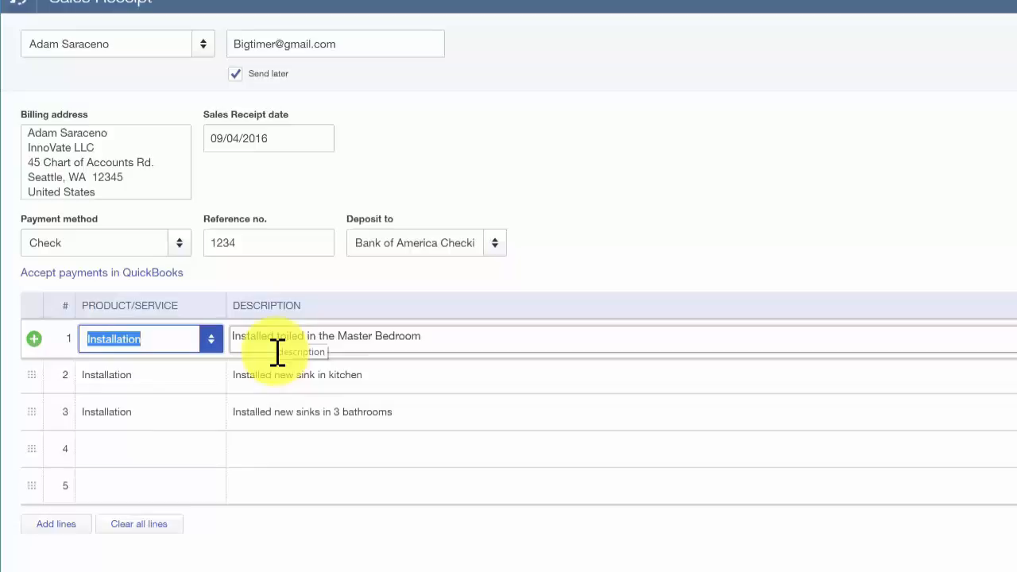
click(433, 336)
drag(433, 336, 225, 339)
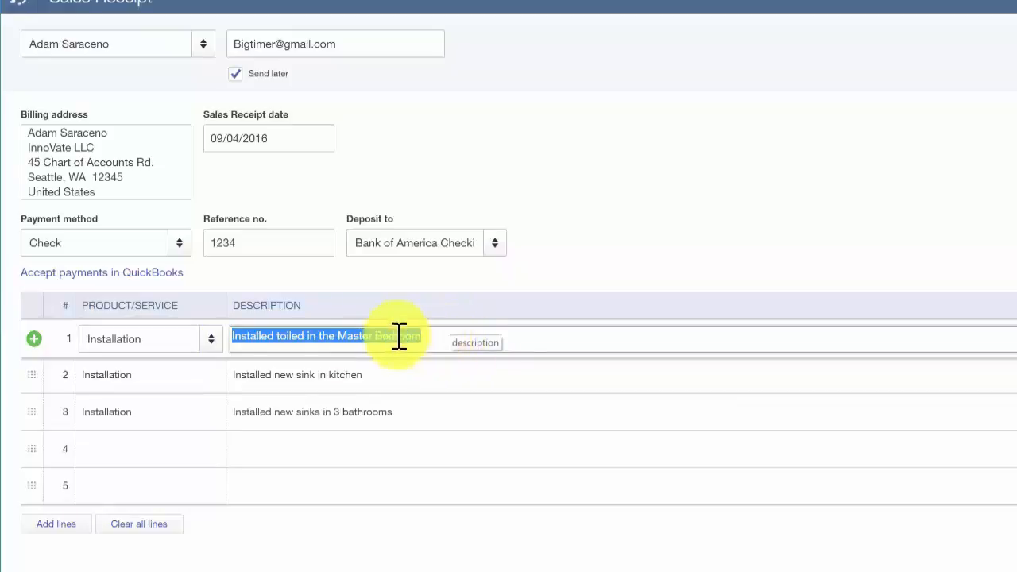
click(433, 343)
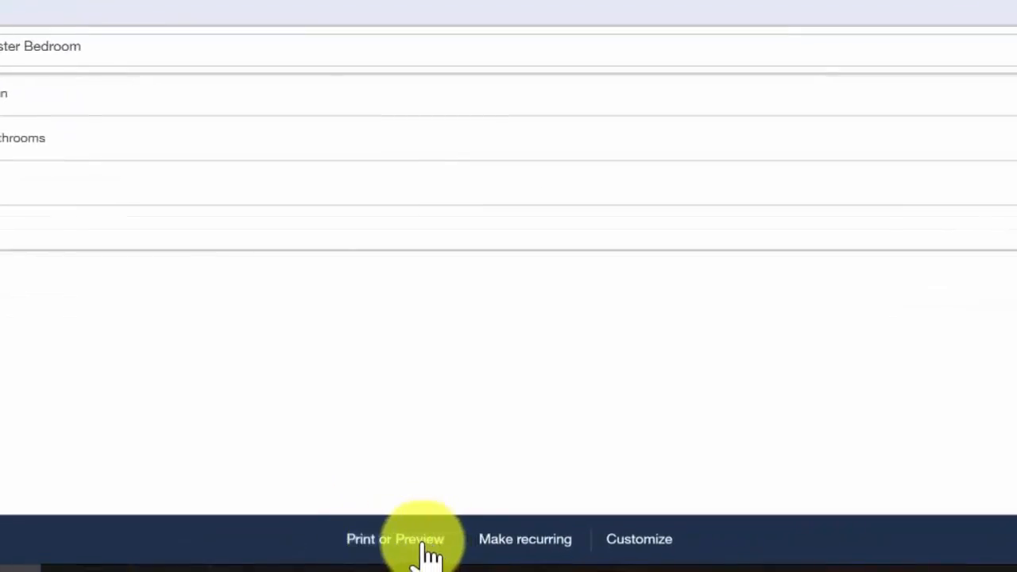
Open the print preview of the sales receipt, examine its line items and totals, and close the preview.
click(423, 543)
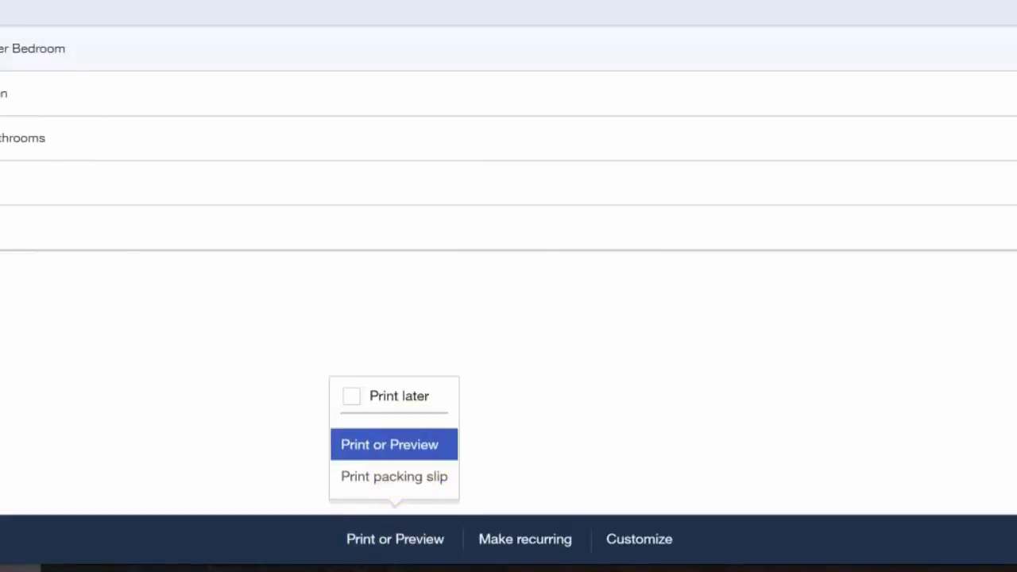
click(389, 444)
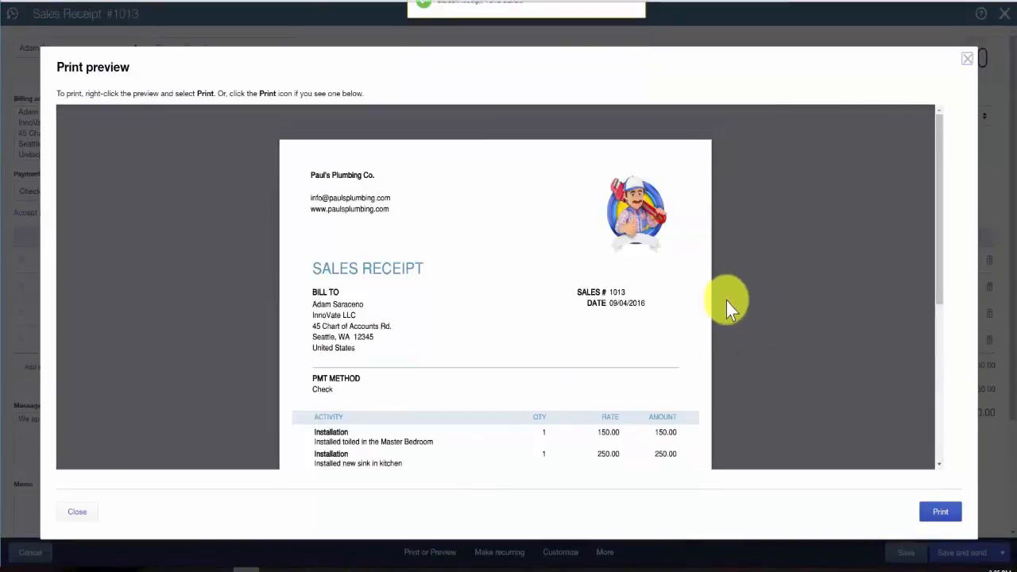
scroll(721, 310, down, 3)
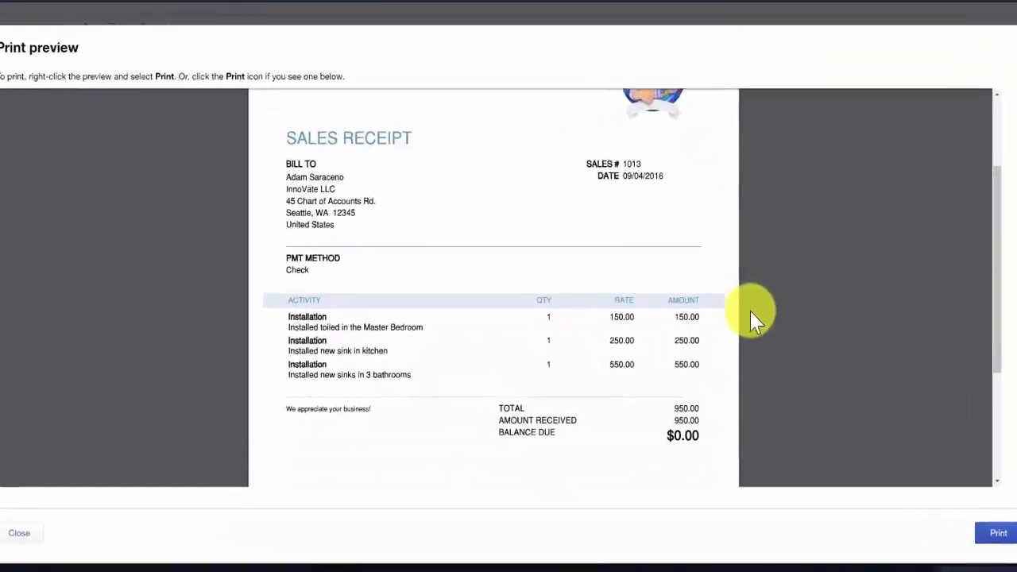
scroll(833, 326, down, 5)
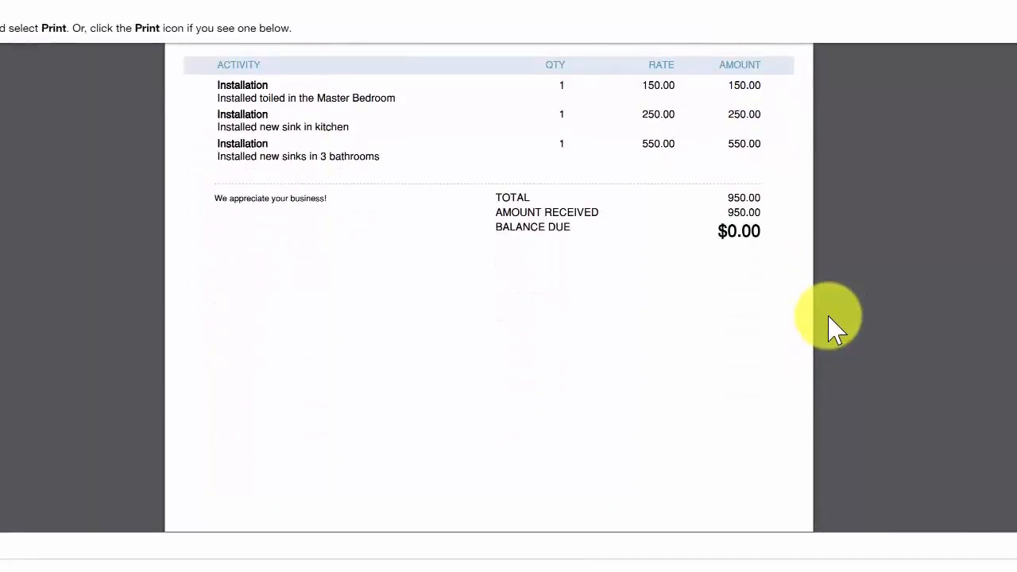
scroll(832, 326, up, 5)
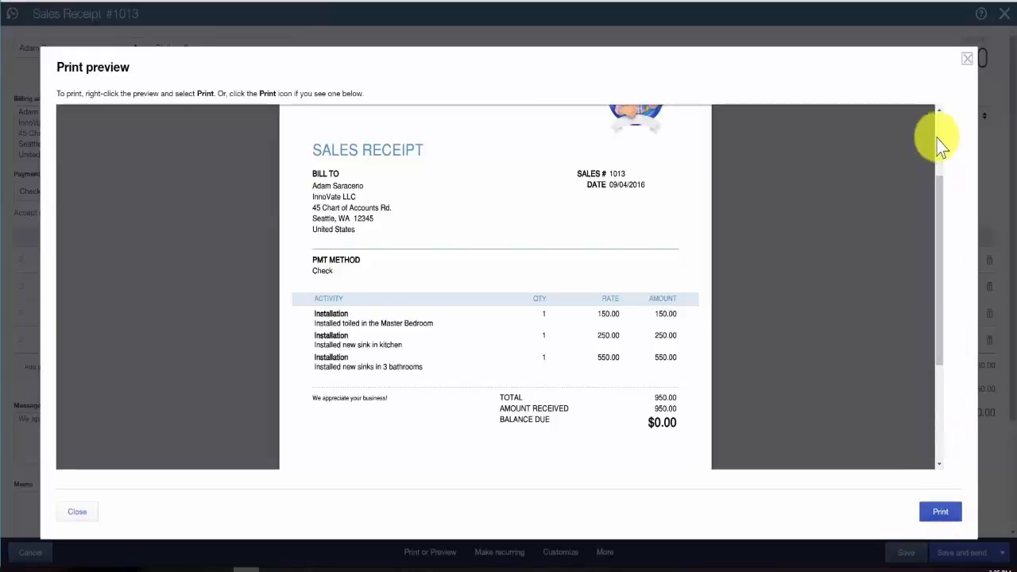
click(970, 67)
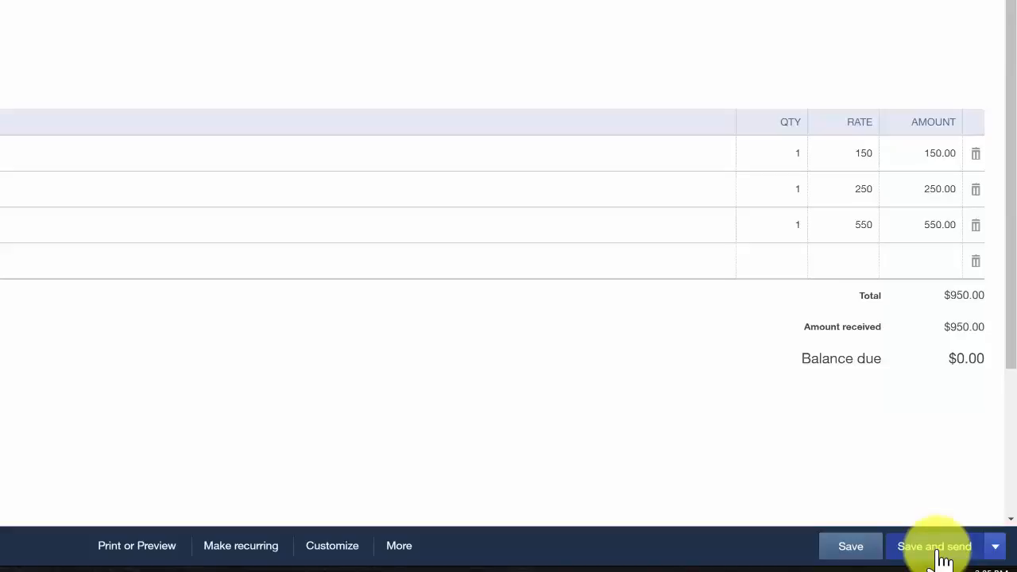
Save the sales receipt for sending and check the recipient and subject of its email.
click(940, 556)
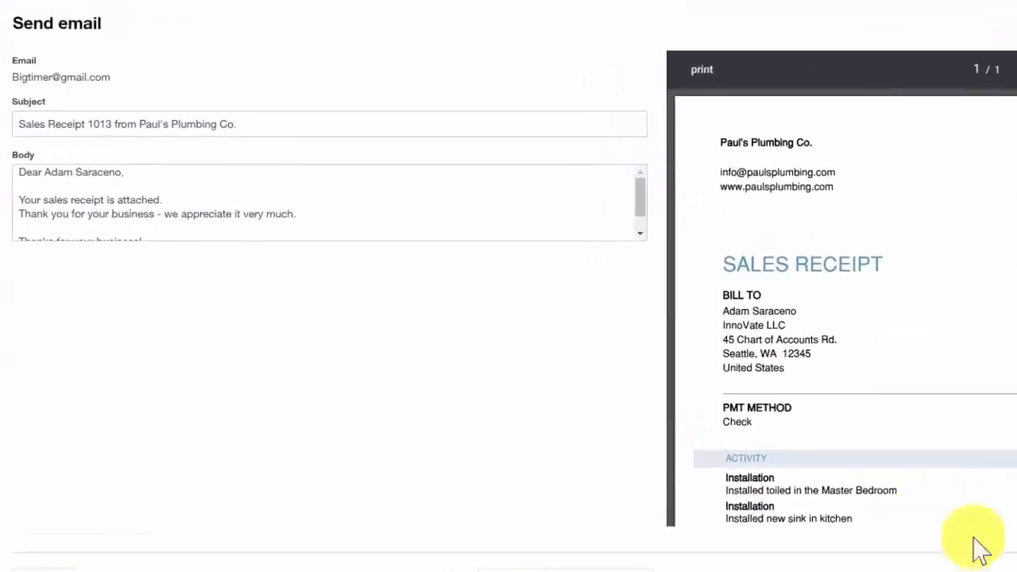
drag(2, 8, 119, 32)
click(220, 42)
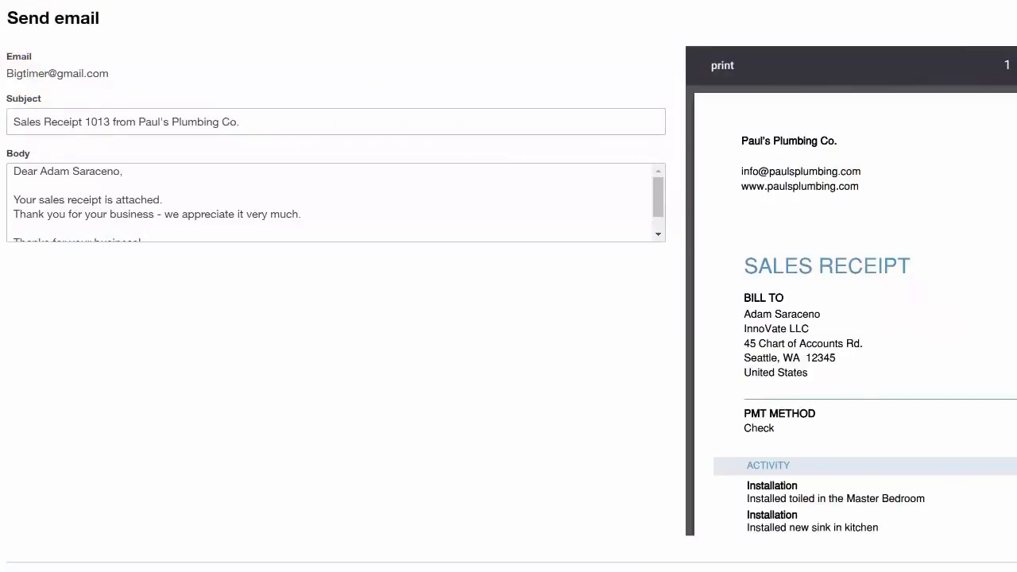
drag(3, 51, 142, 86)
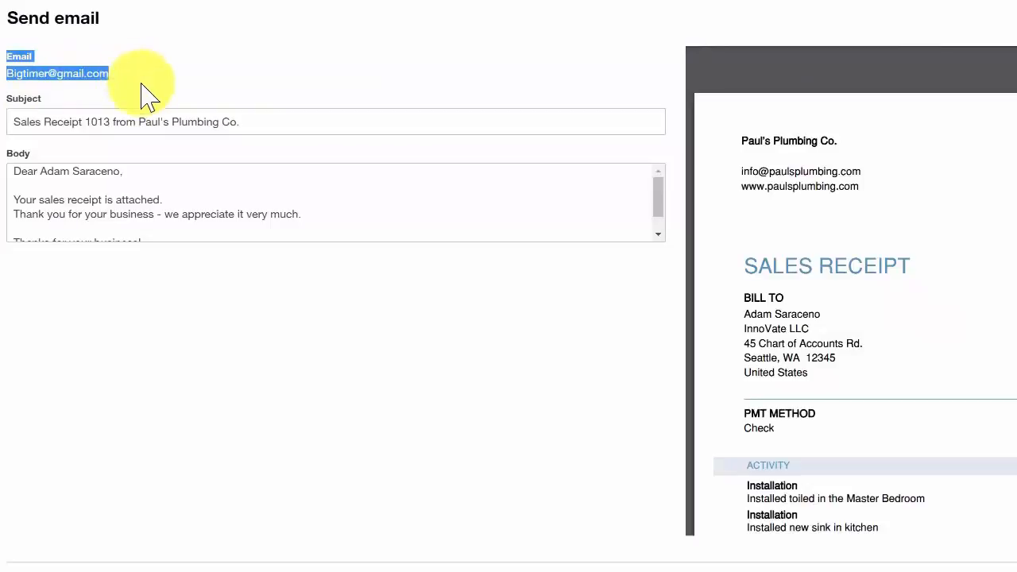
click(257, 121)
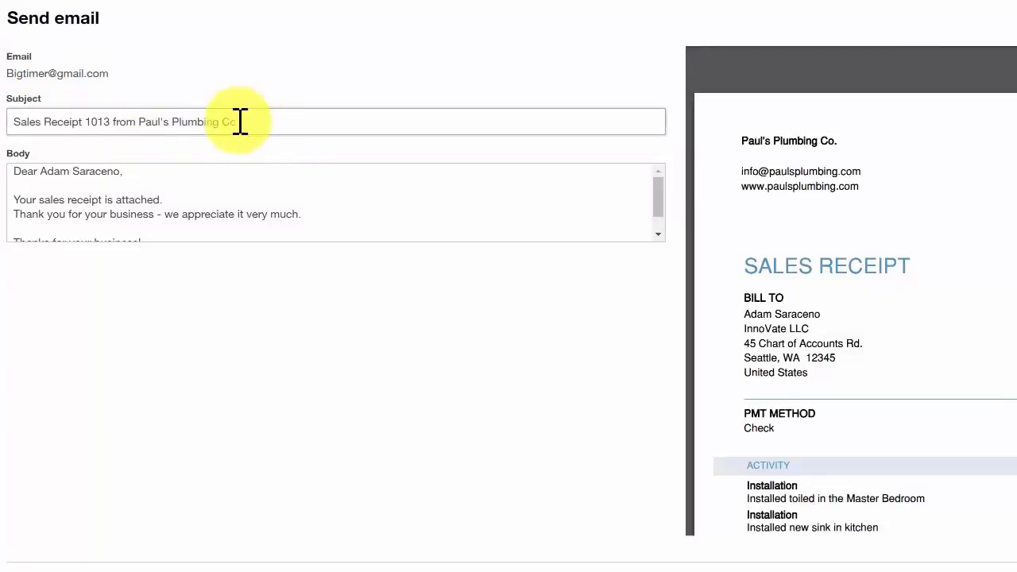
drag(238, 121, 5, 124)
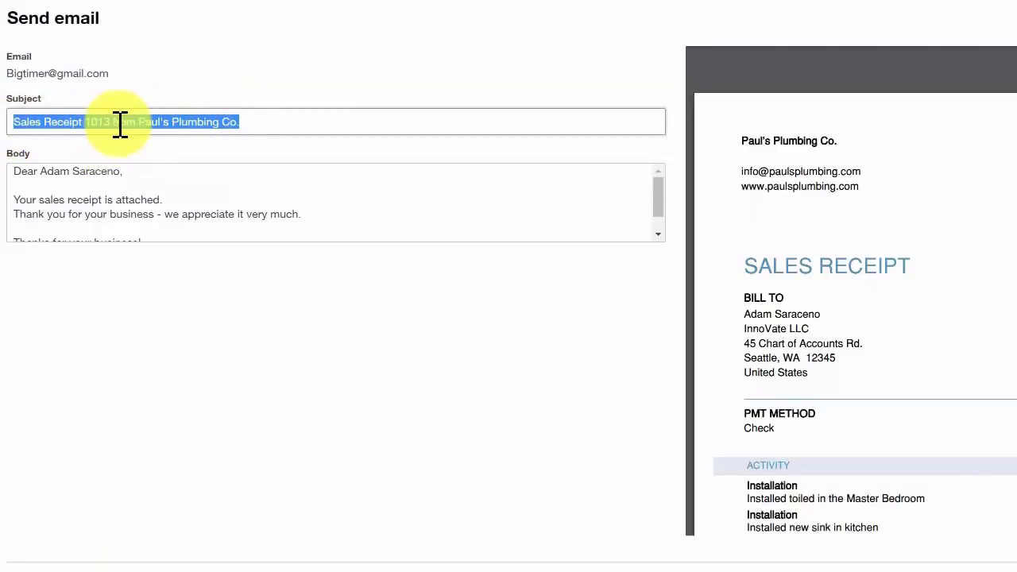
click(254, 121)
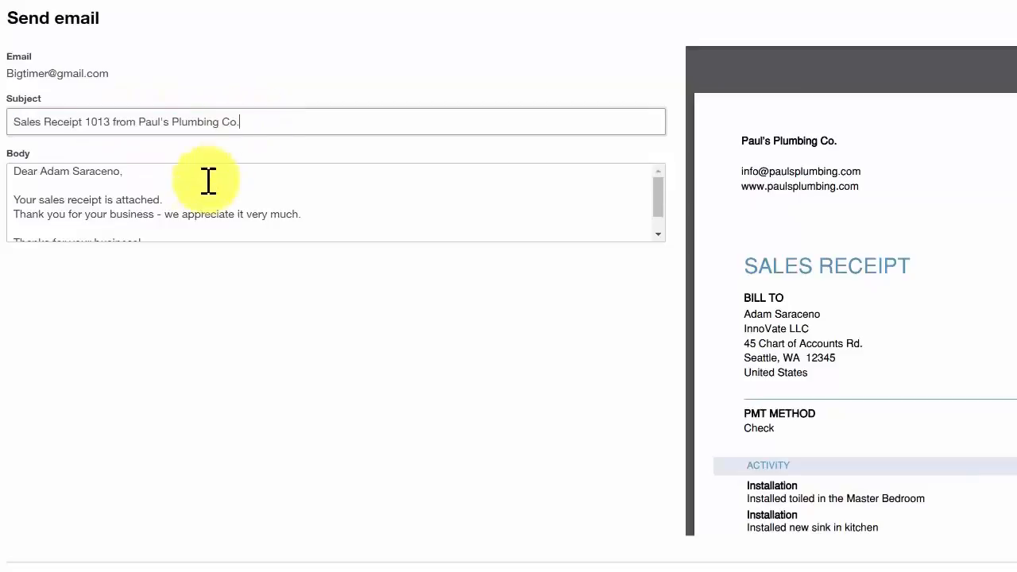
Check the email's message body and save the receipt to the send queue.
drag(9, 174, 287, 192)
drag(659, 190, 624, 171)
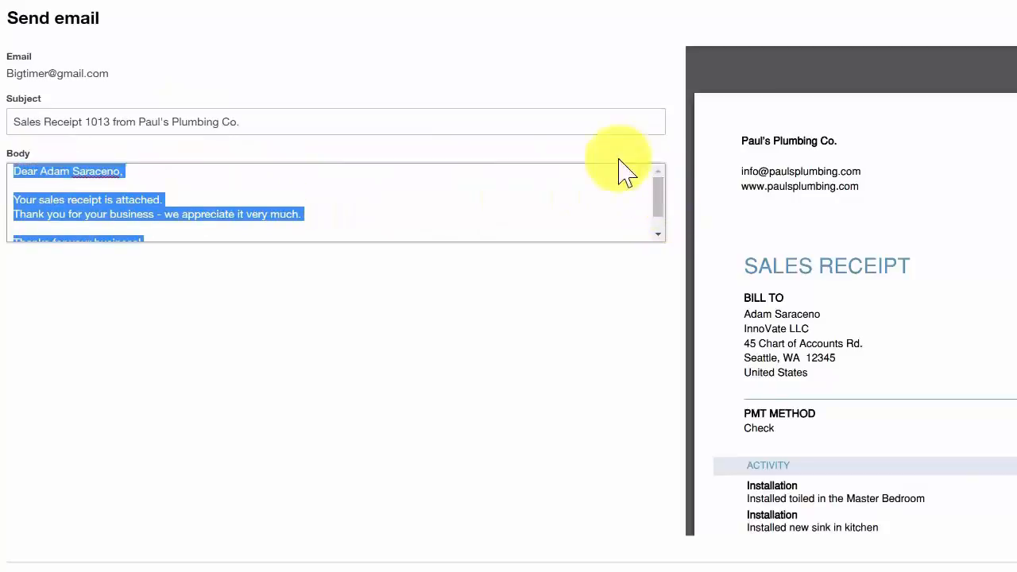
click(277, 189)
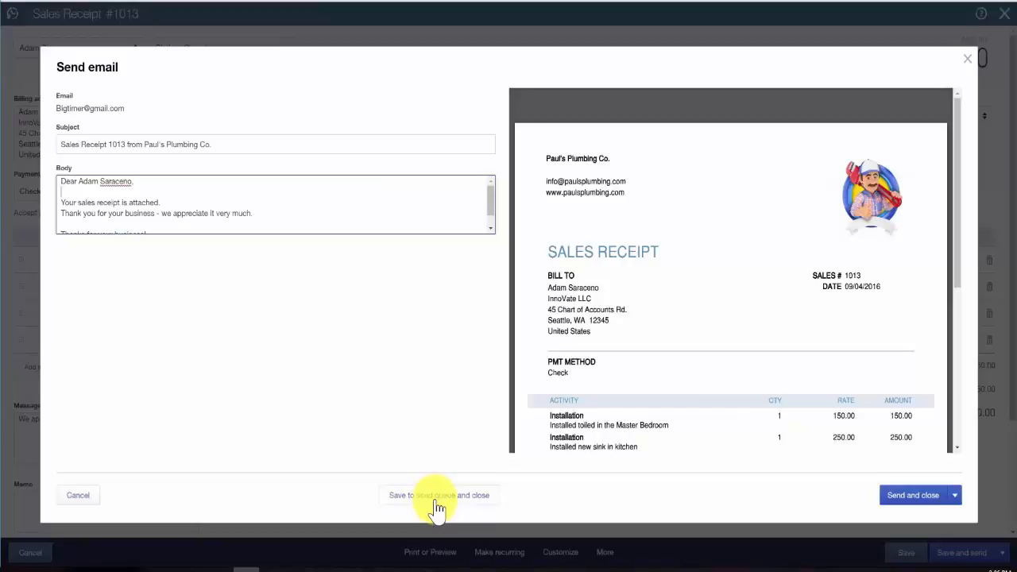
click(437, 500)
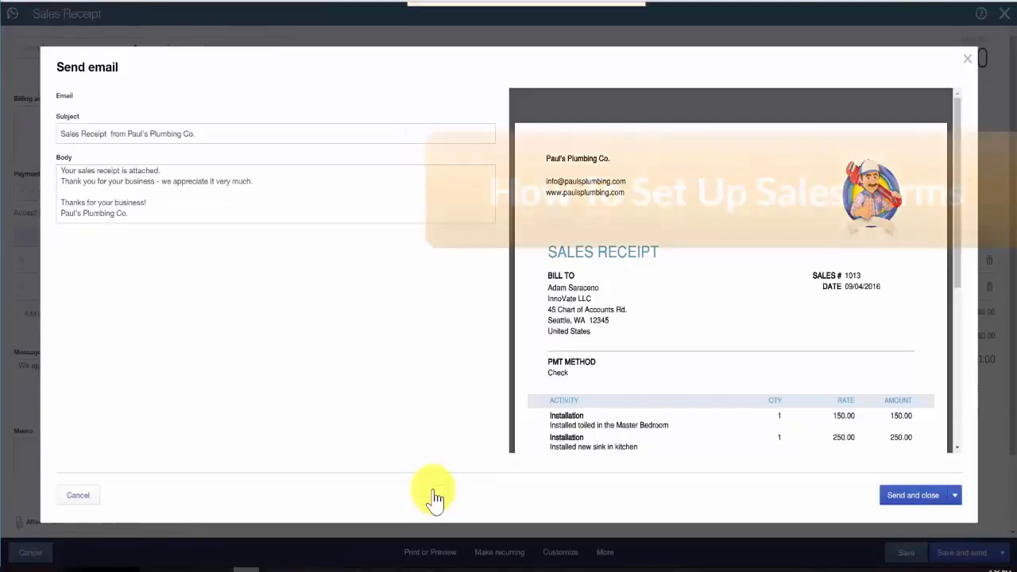